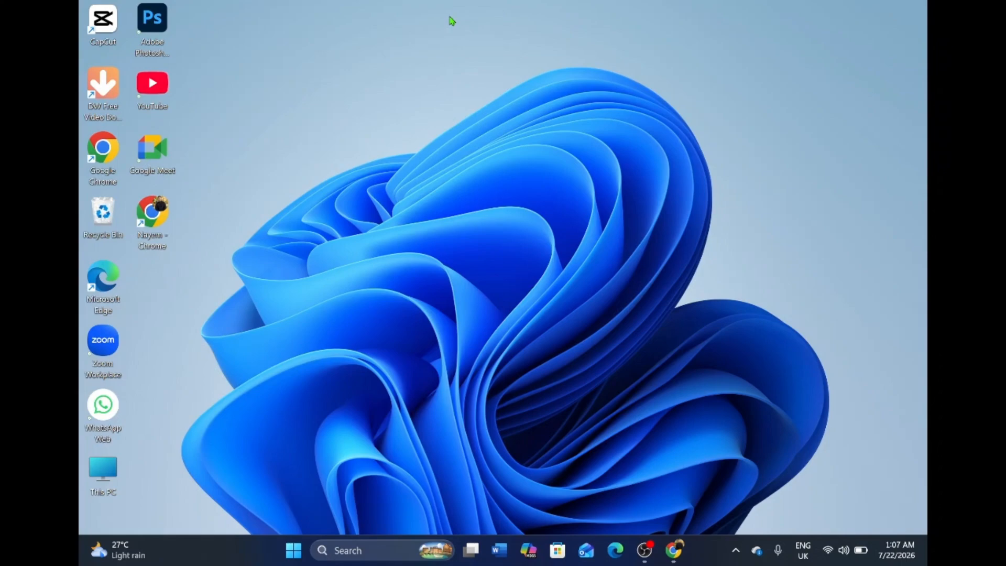
# - Refresh the desktop and open the Colors page of the Windows Personalization settings
pyautogui.rightClick(478, 8)
pyautogui.click(499, 59)
pyautogui.rightClick(502, 43)
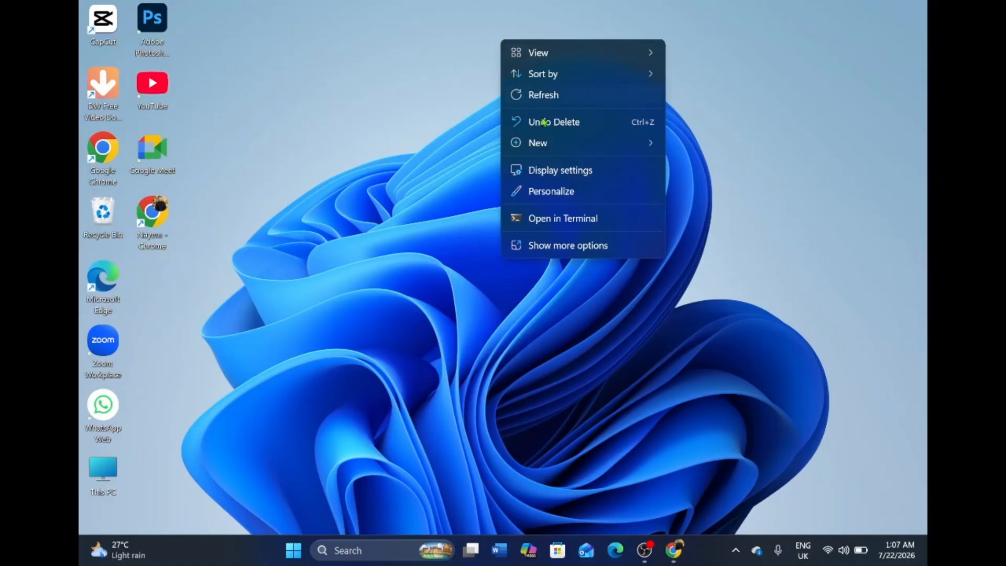
pyautogui.click(551, 192)
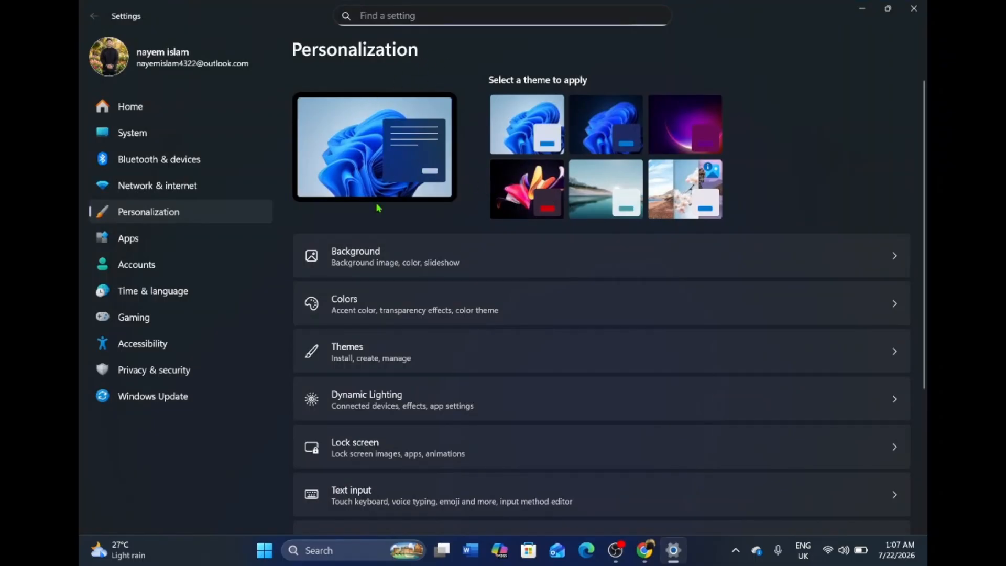
pyautogui.click(355, 306)
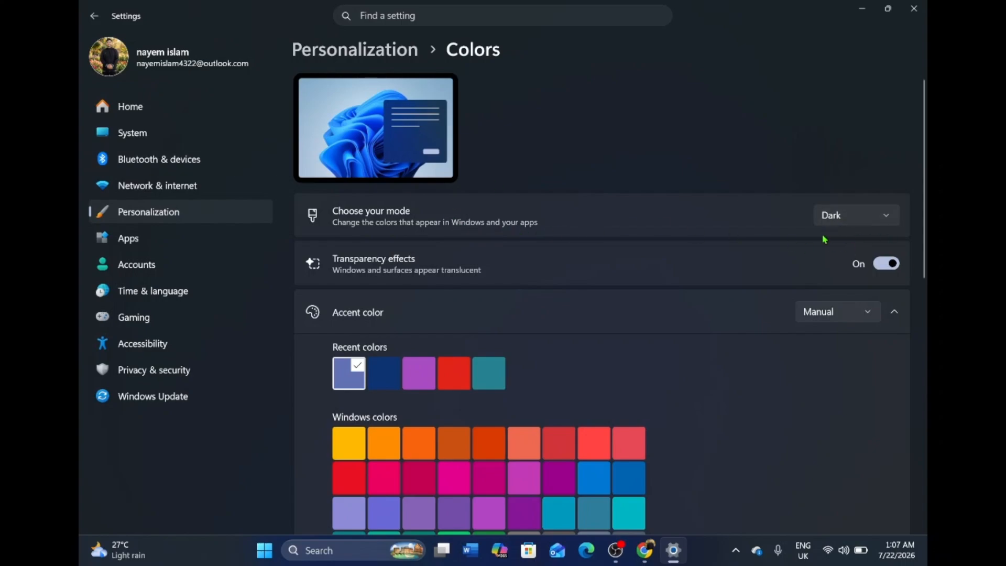
# - Try the Custom and Light options for the Windows color mode
pyautogui.click(889, 216)
pyautogui.click(851, 241)
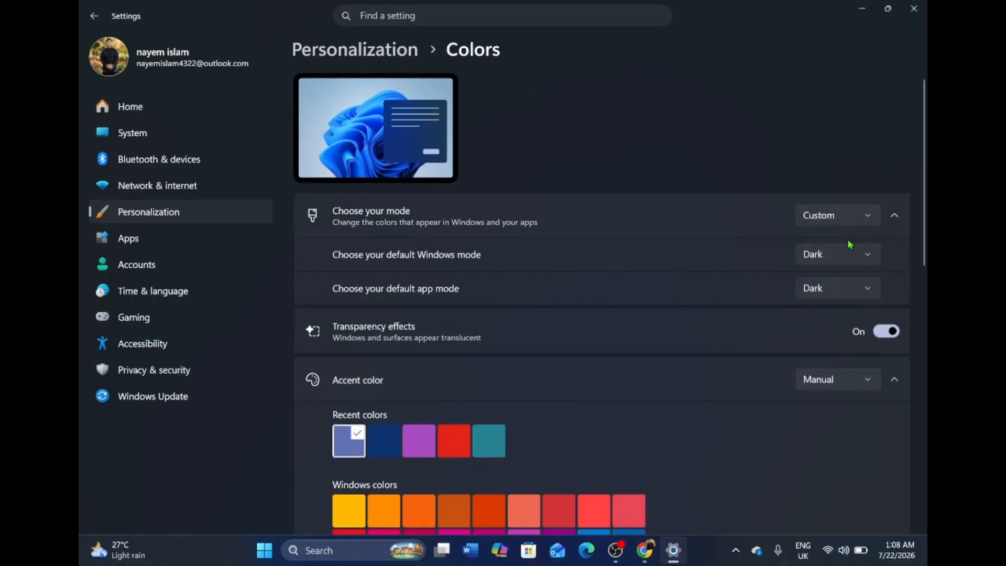
pyautogui.click(873, 216)
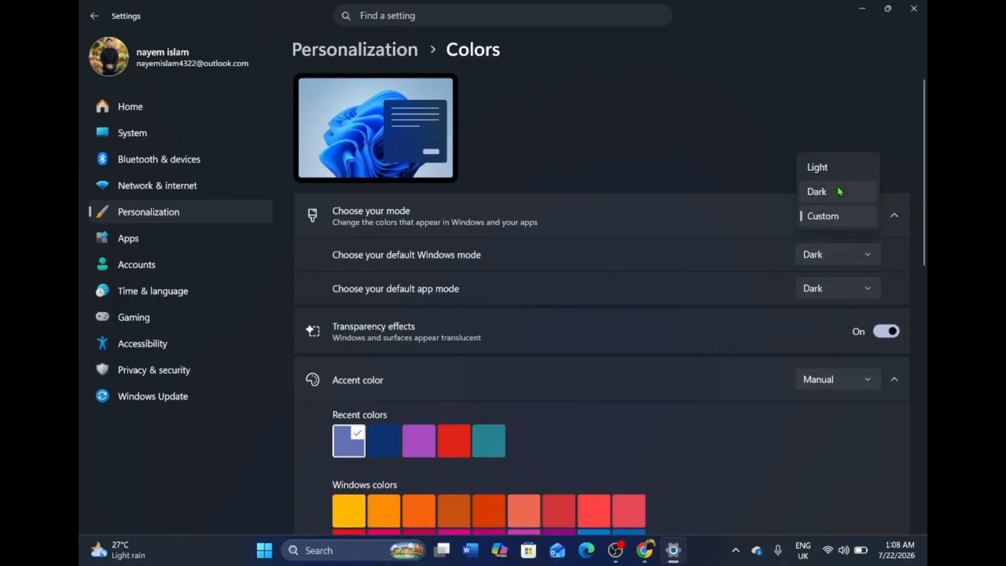
pyautogui.click(817, 167)
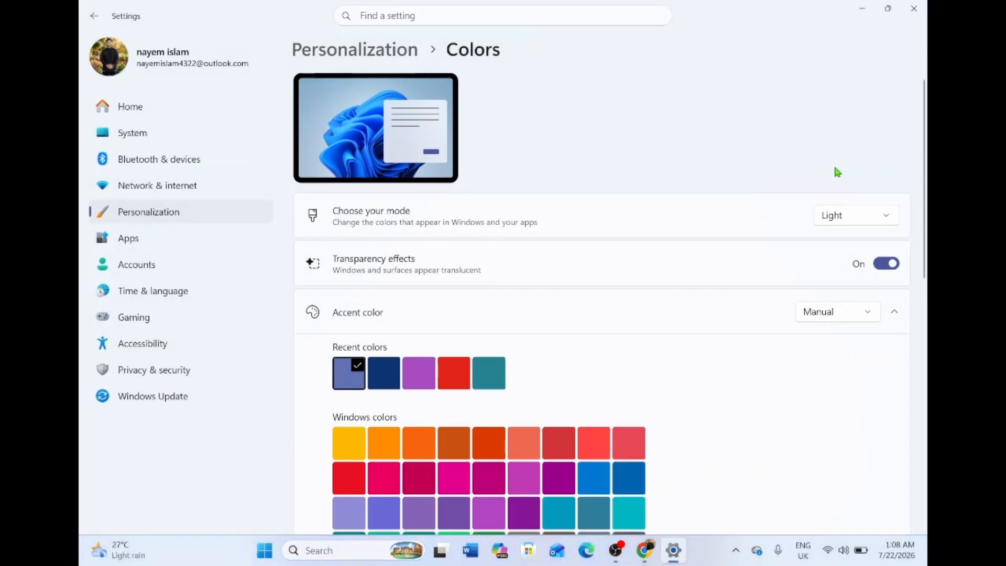
# - Set the Windows color mode to Dark, review the accent color swatches and close Settings
pyautogui.click(886, 217)
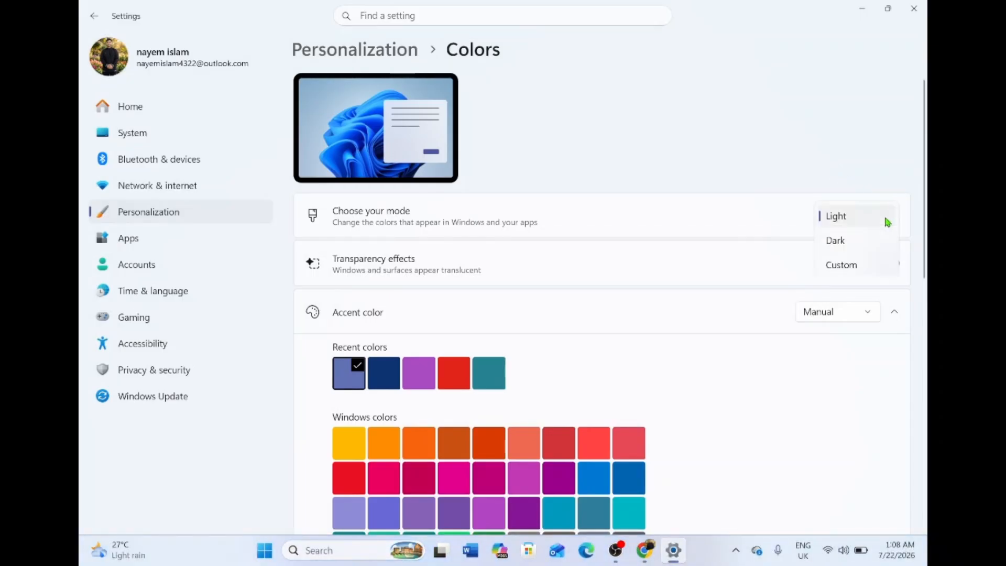
pyautogui.click(837, 240)
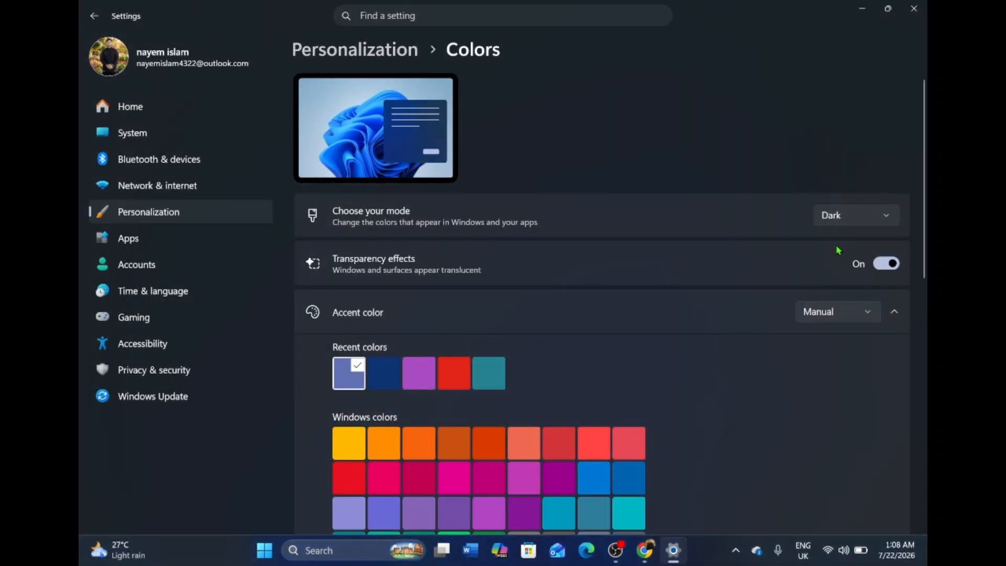
pyautogui.scroll(-1, 322, 73)
pyautogui.scroll(-2, 322, 73)
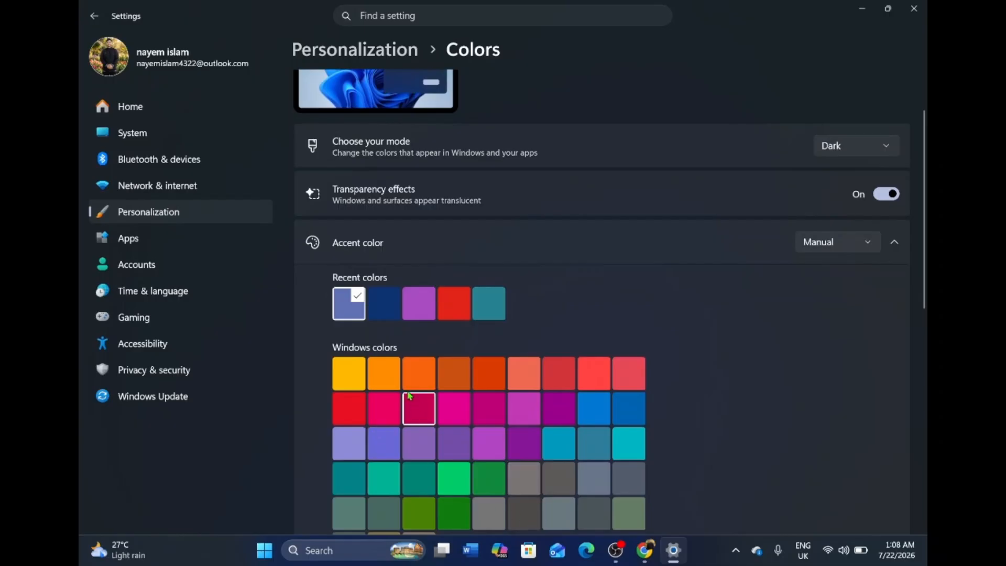
pyautogui.scroll(-6, 410, 396)
pyautogui.scroll(3, 472, 359)
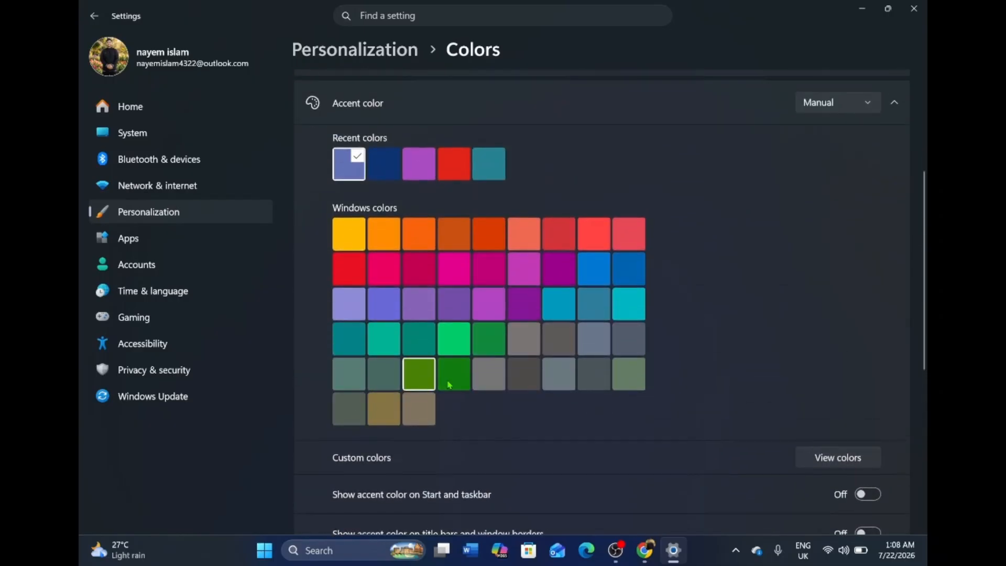
pyautogui.scroll(4, 635, 182)
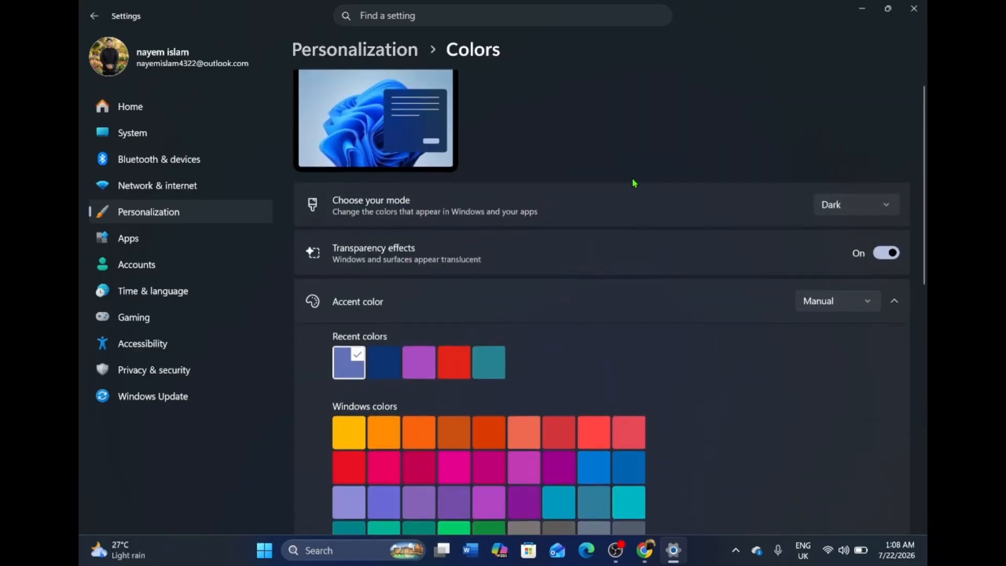
pyautogui.click(915, 10)
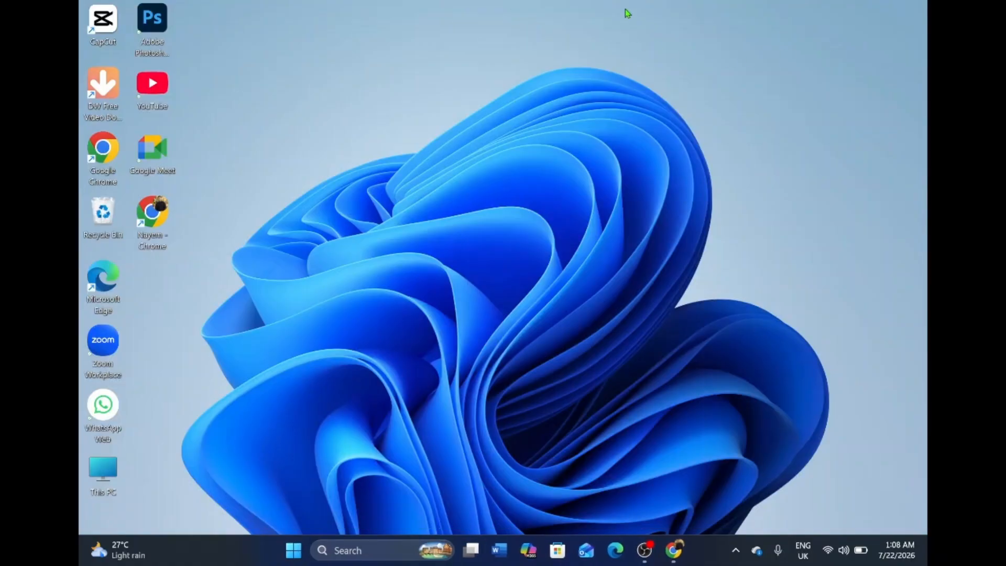
pyautogui.rightClick(628, 14)
pyautogui.click(650, 63)
pyautogui.rightClick(508, 3)
pyautogui.click(543, 58)
# - Open Chrome from the desktop and run a Google Lens search on a large area of the new tab page, closing the selection overlay
pyautogui.doubleClick(161, 226)
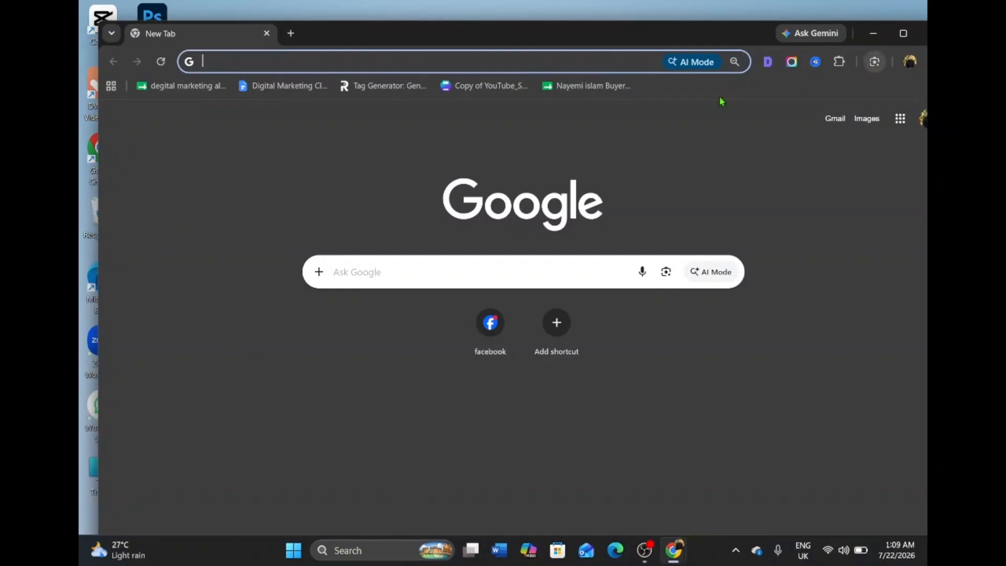
pyautogui.click(878, 64)
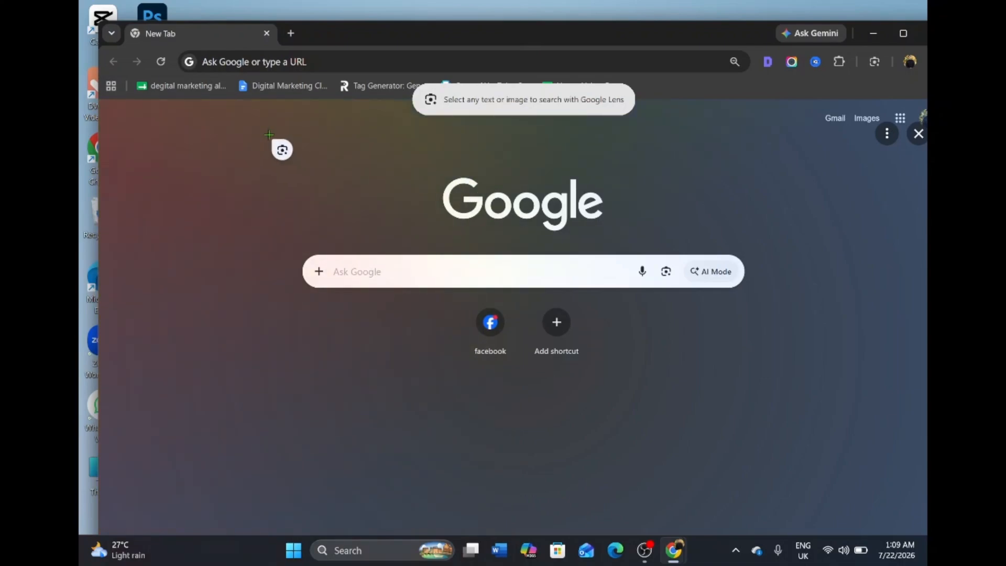
pyautogui.moveTo(268, 134); pyautogui.dragTo(881, 511)
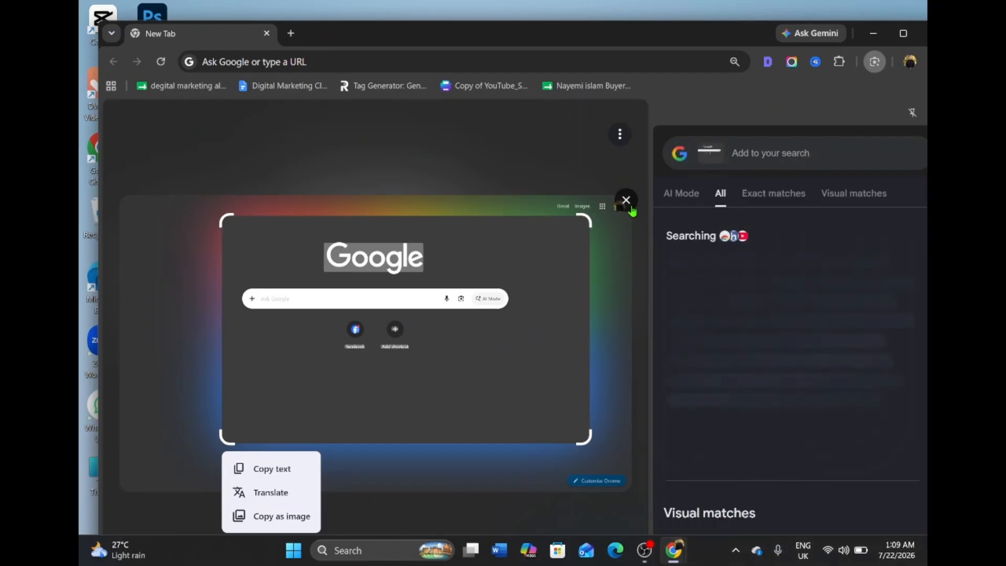
pyautogui.click(626, 205)
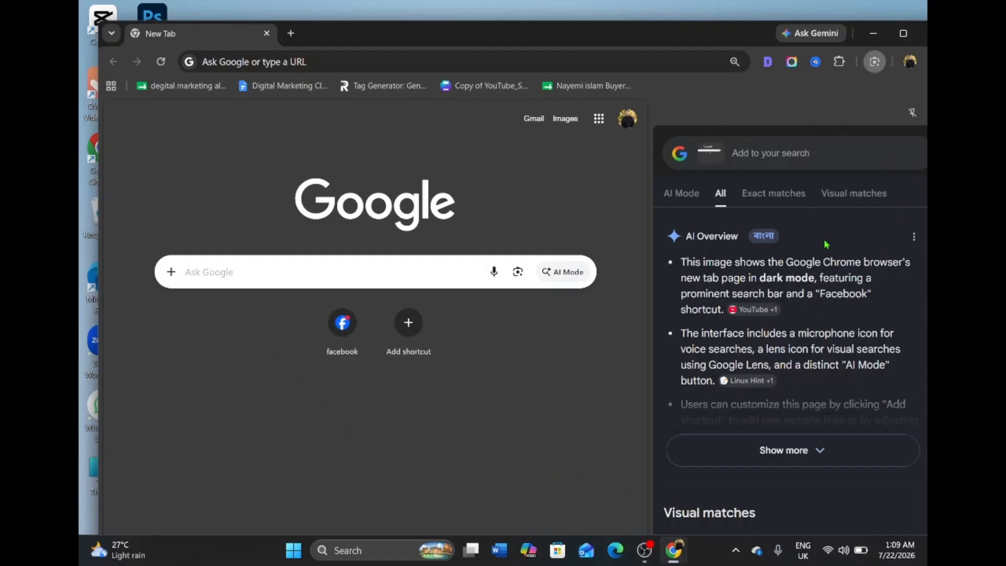
# - Attach the image Screenshot (585) from the Screenshots folder to a Google AI Mode query and submit it
pyautogui.click(568, 278)
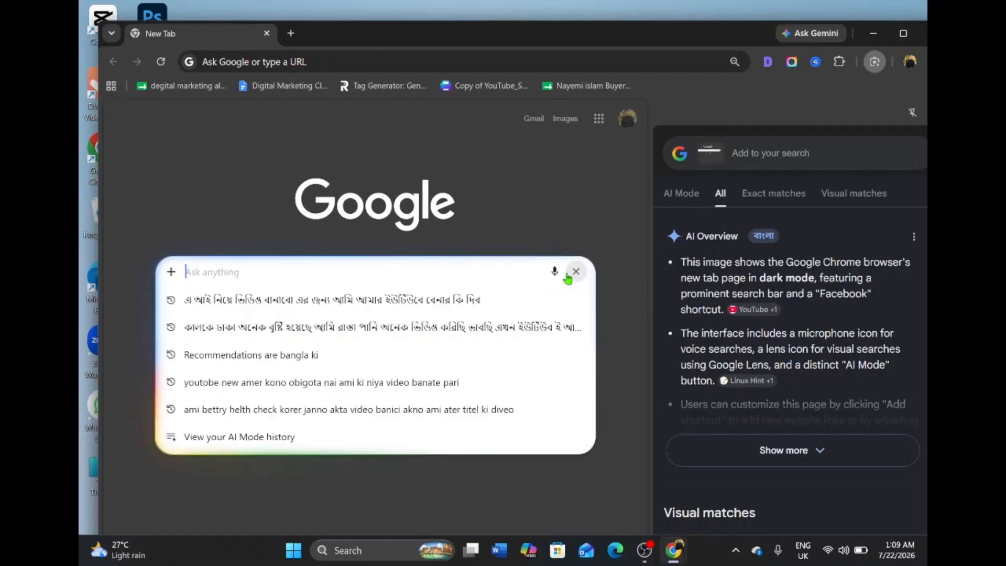
pyautogui.click(170, 271)
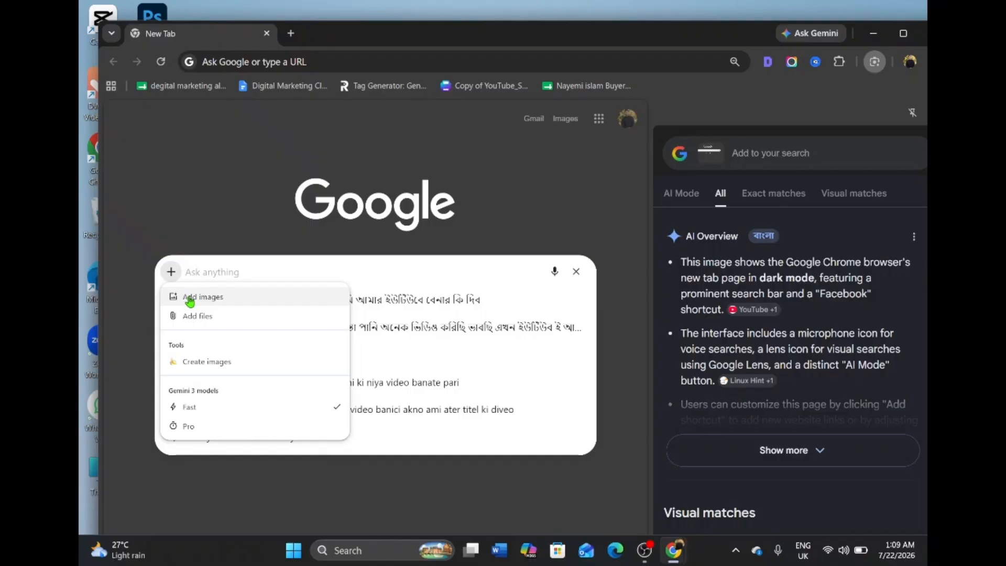
pyautogui.click(190, 297)
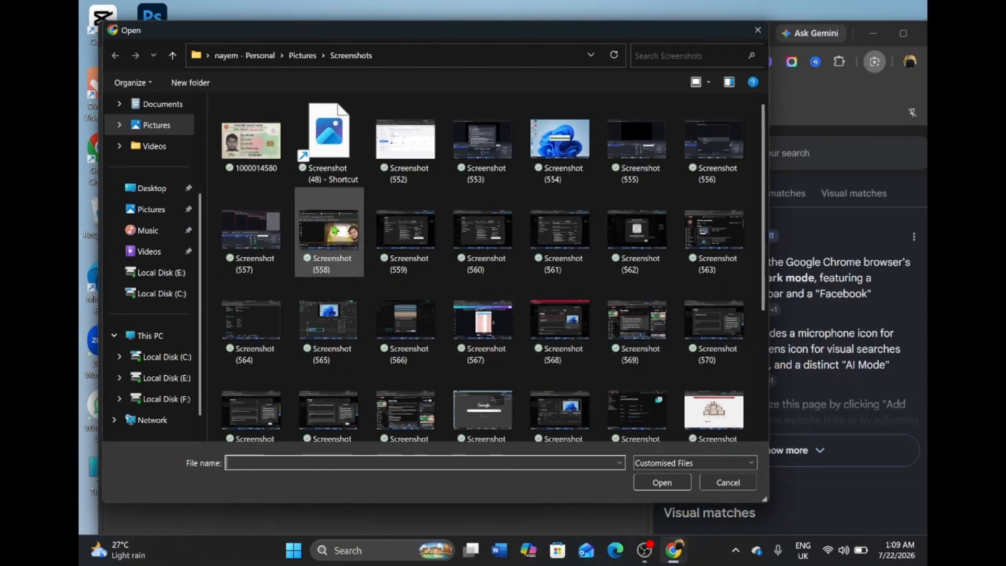
pyautogui.scroll(-3, 335, 230)
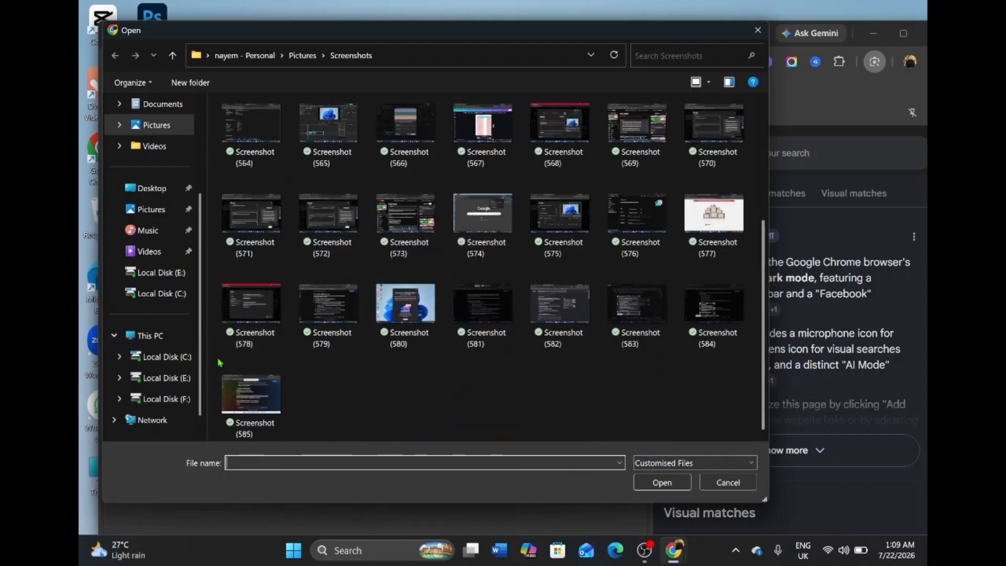
pyautogui.click(250, 386)
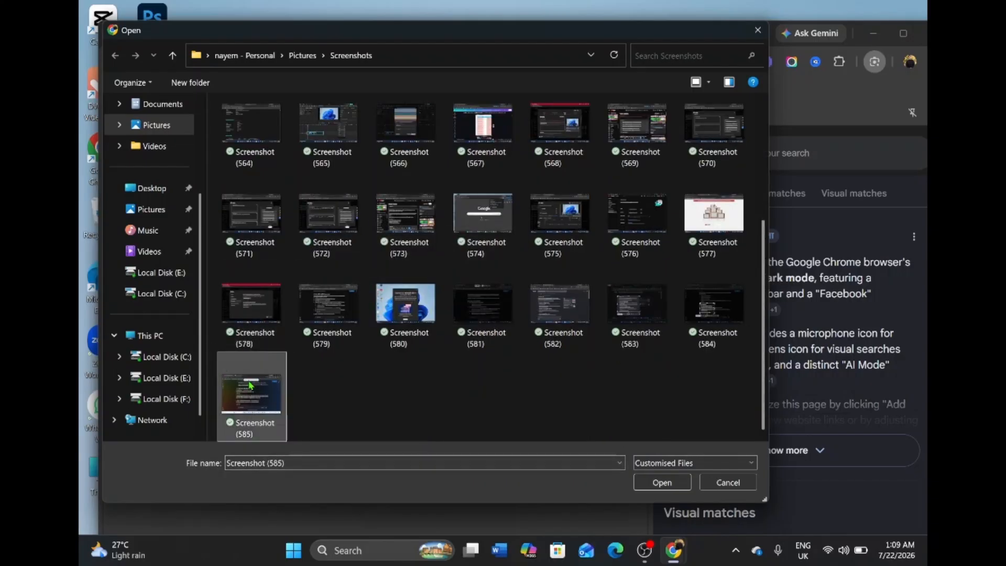
pyautogui.doubleClick(250, 386)
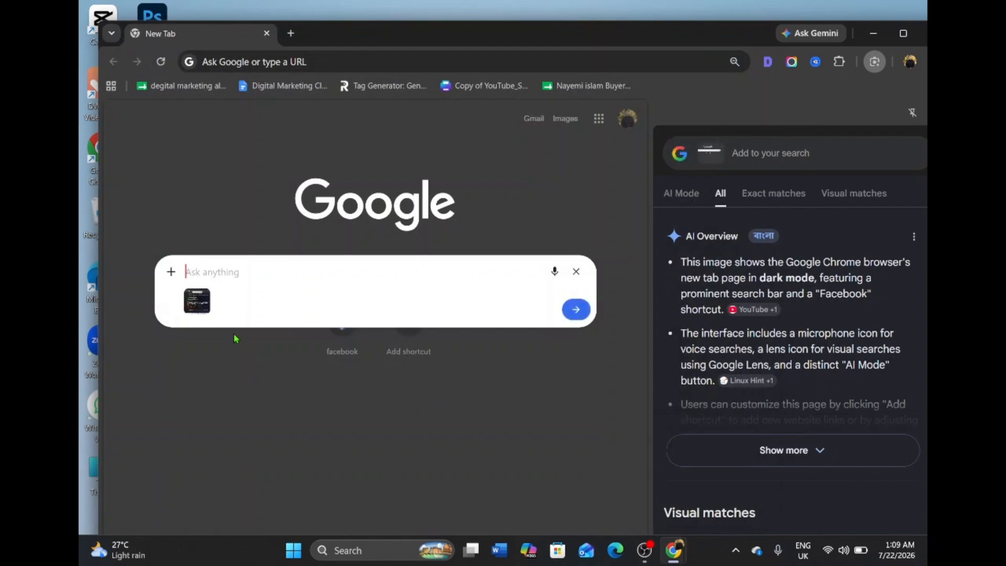
pyautogui.click(576, 309)
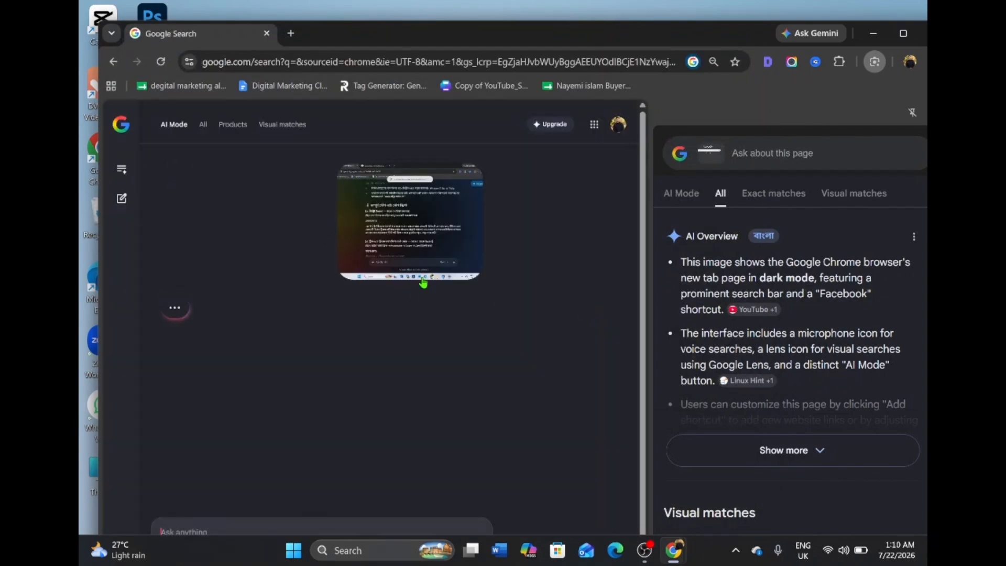
# - Enlarge the submitted screenshot, copy the text of its Bengali script area with Google Lens and close the browser
pyautogui.click(411, 238)
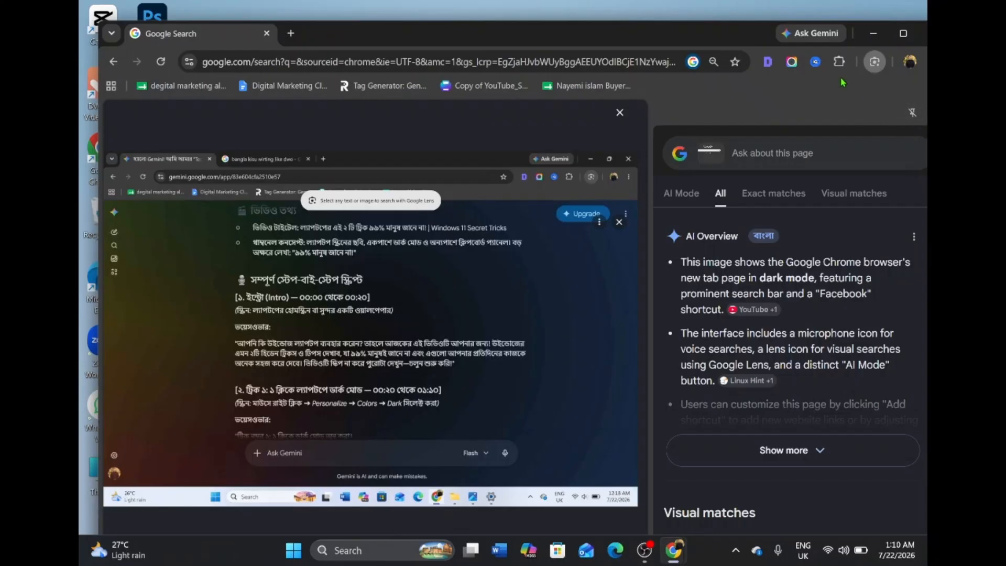
pyautogui.click(875, 67)
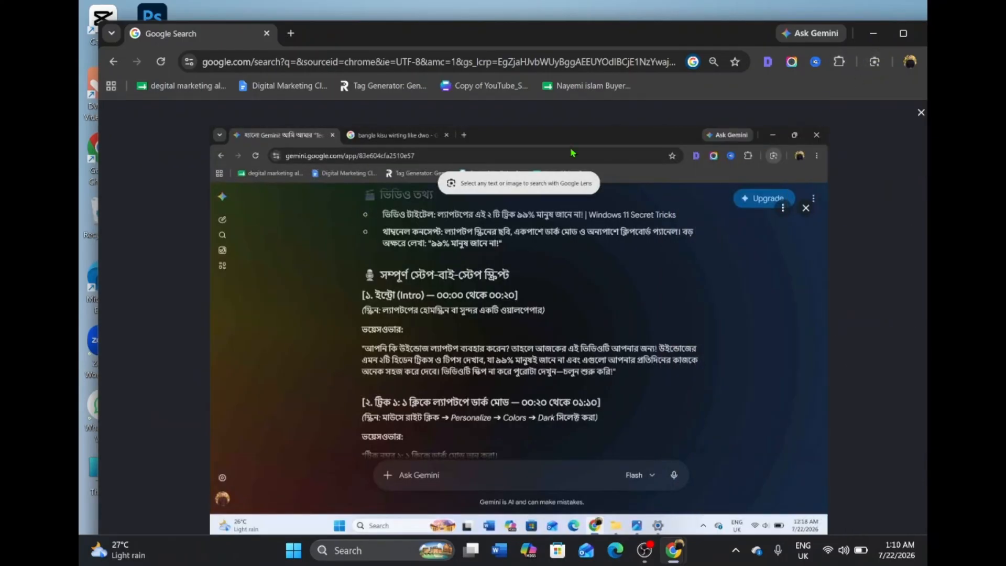
pyautogui.click(874, 62)
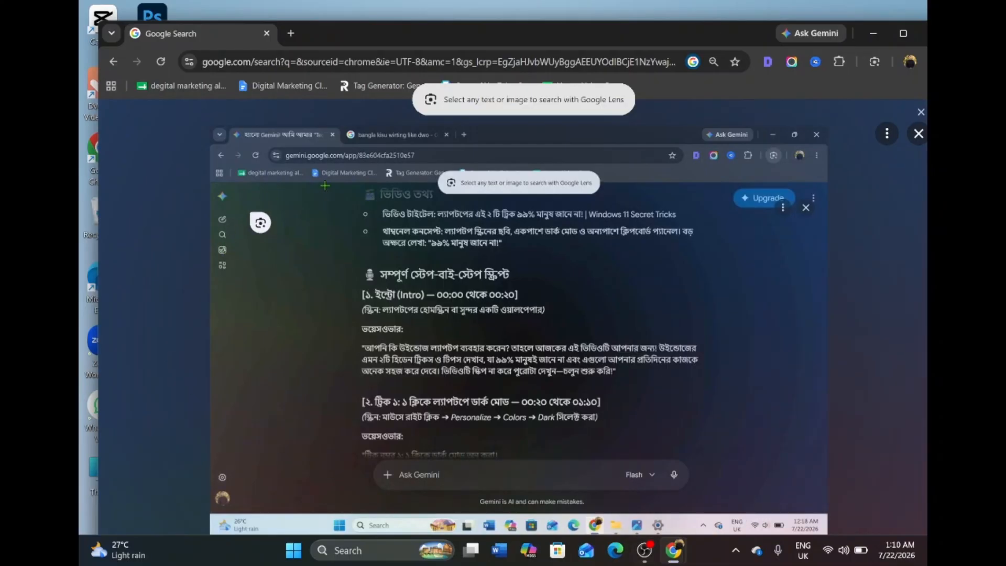
pyautogui.moveTo(350, 187); pyautogui.dragTo(756, 477)
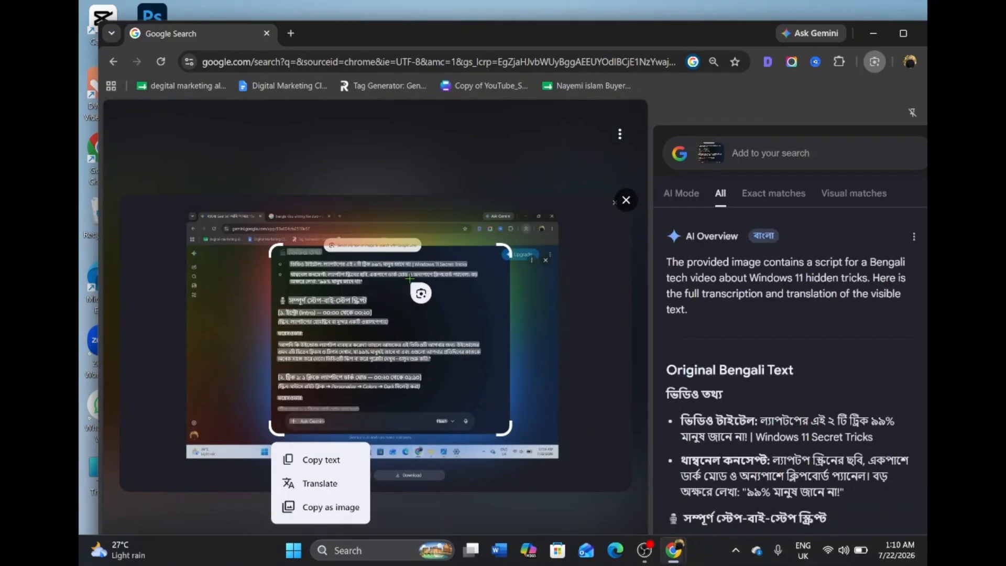
pyautogui.click(317, 460)
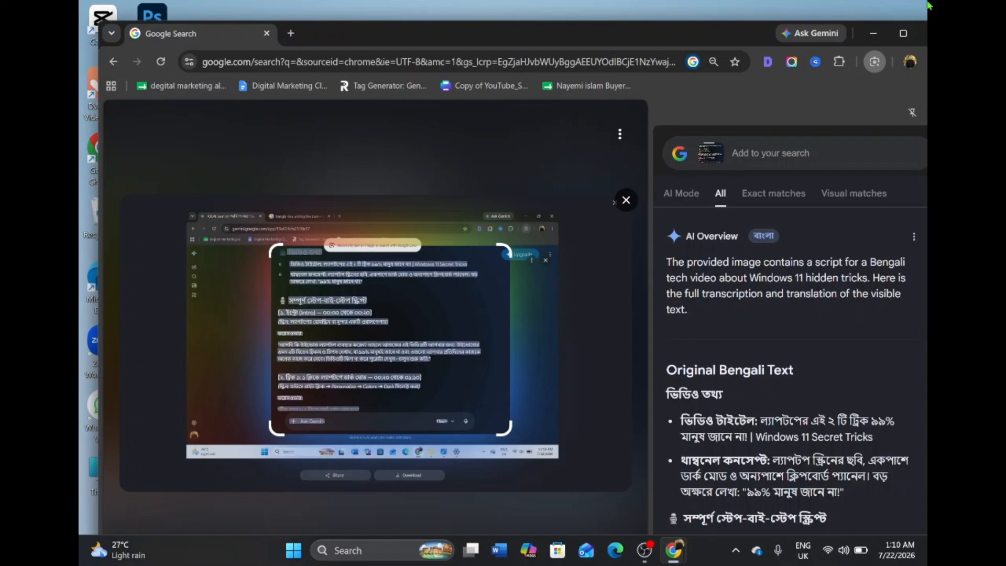
pyautogui.click(927, 33)
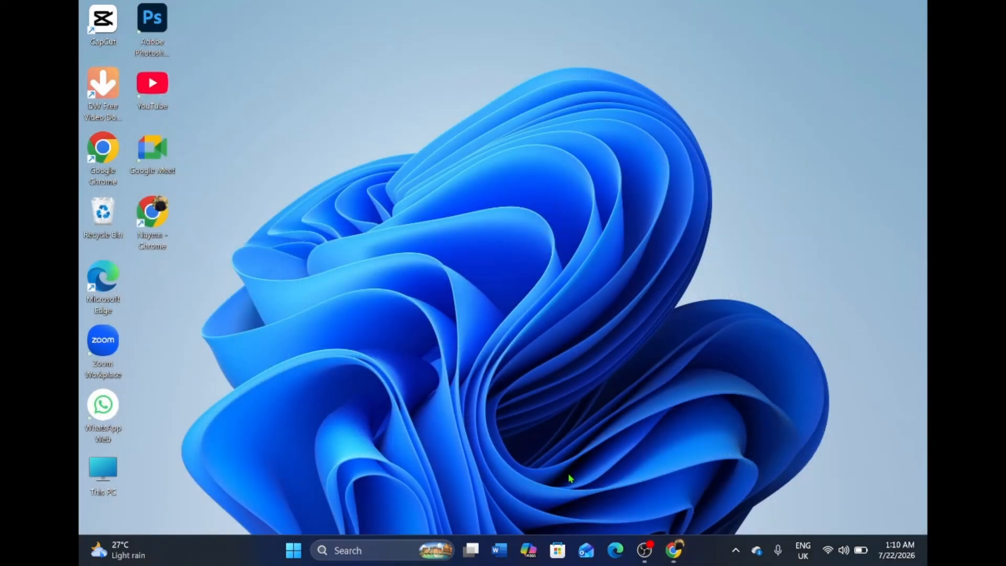
# - Create a blank document in Word, paste the copied Bengali script text and select its first line
pyautogui.click(500, 551)
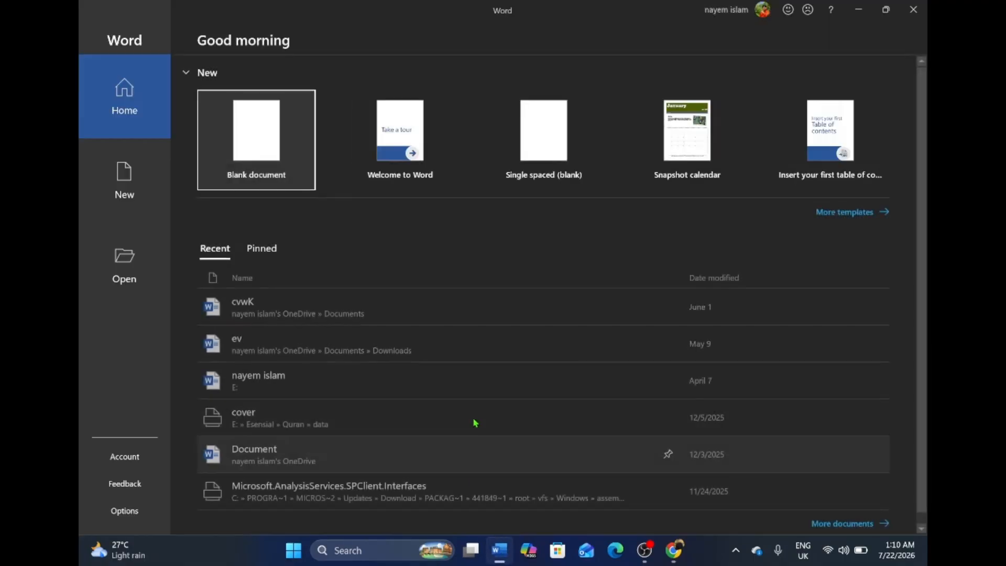
pyautogui.click(289, 158)
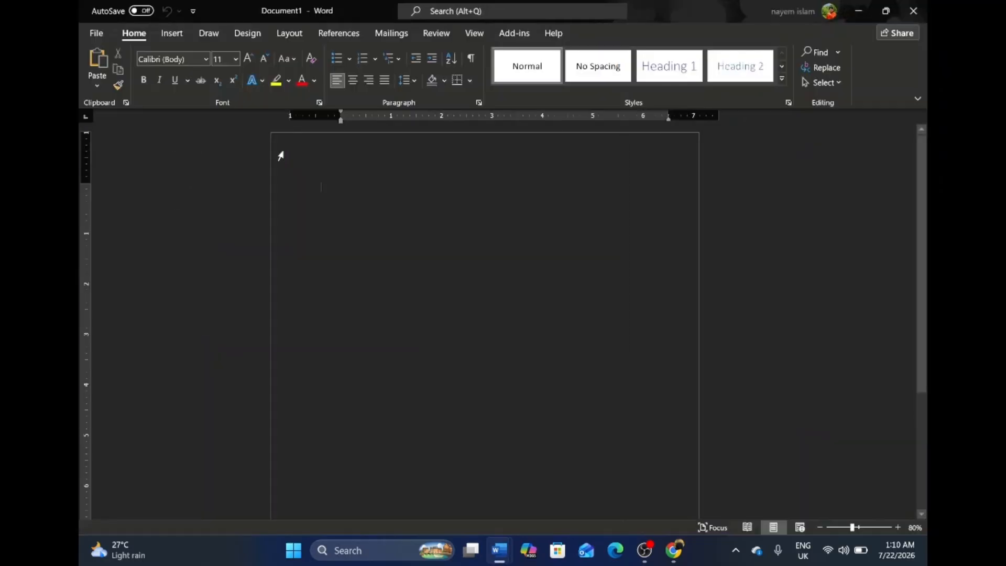
pyautogui.hotkey('ctrl', 'v')
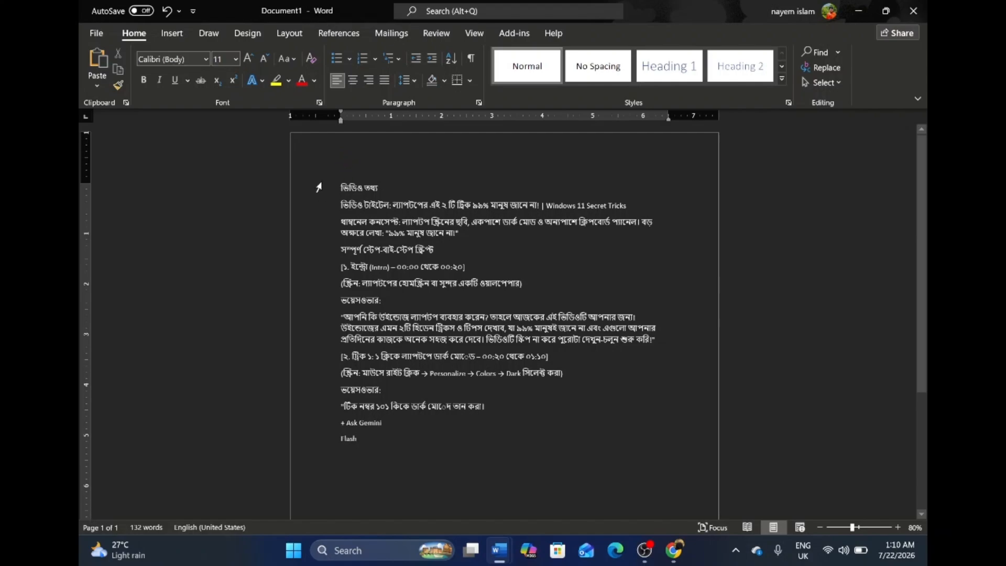
pyautogui.click(330, 157)
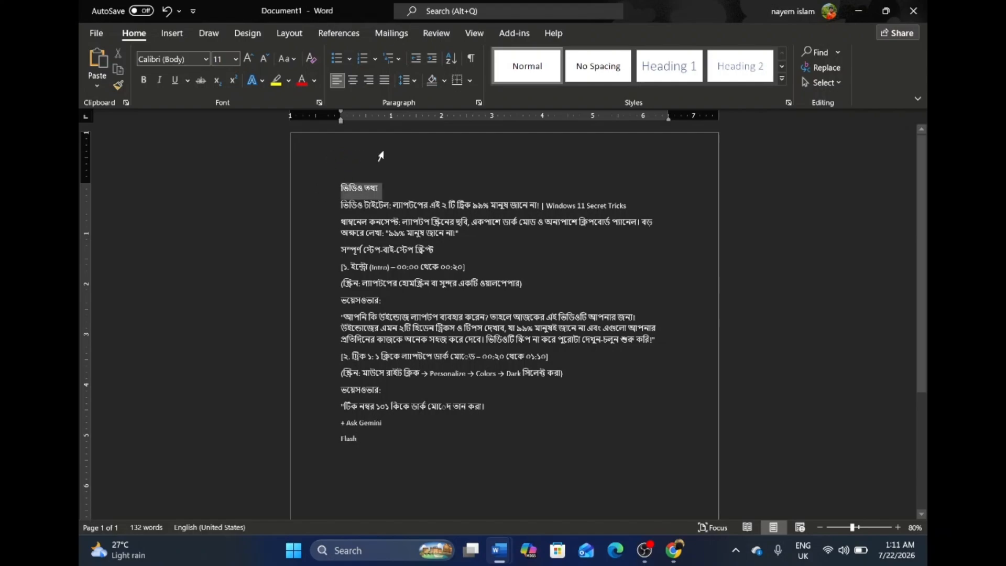